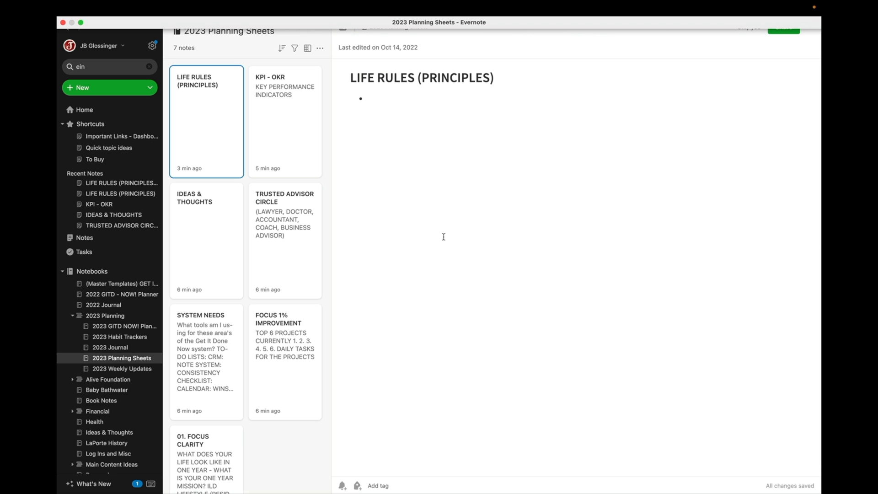
Step: Switch to Chrome and examine the monthly topics from Quarter 1 through Quarter 4 on the MorningCoach Compass page
key("ctrl+Right")
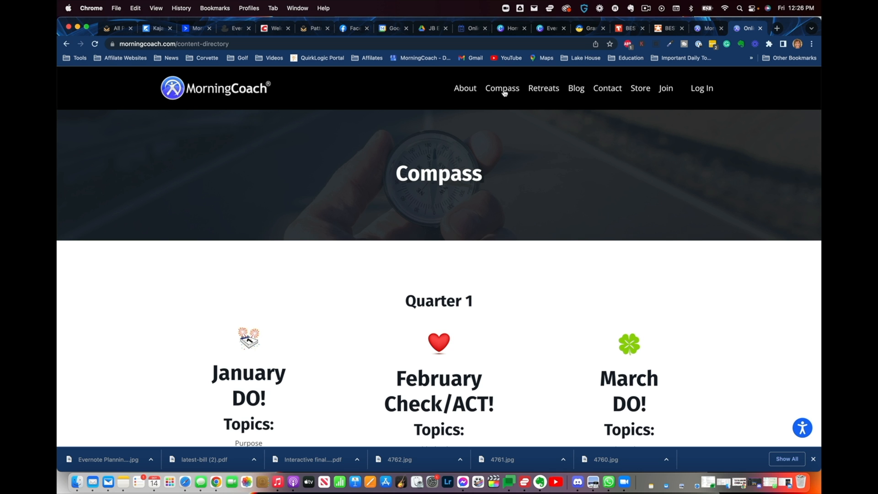
scroll(511, 288, "down", 3)
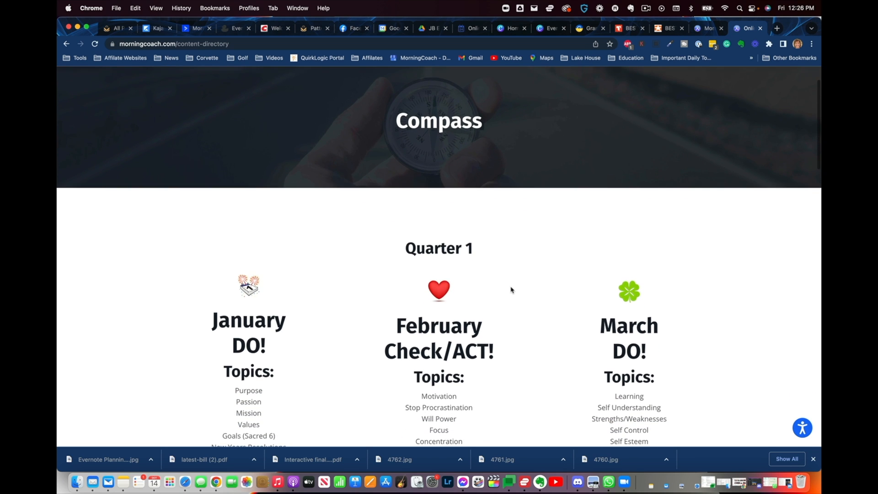
scroll(511, 289, "down", 5)
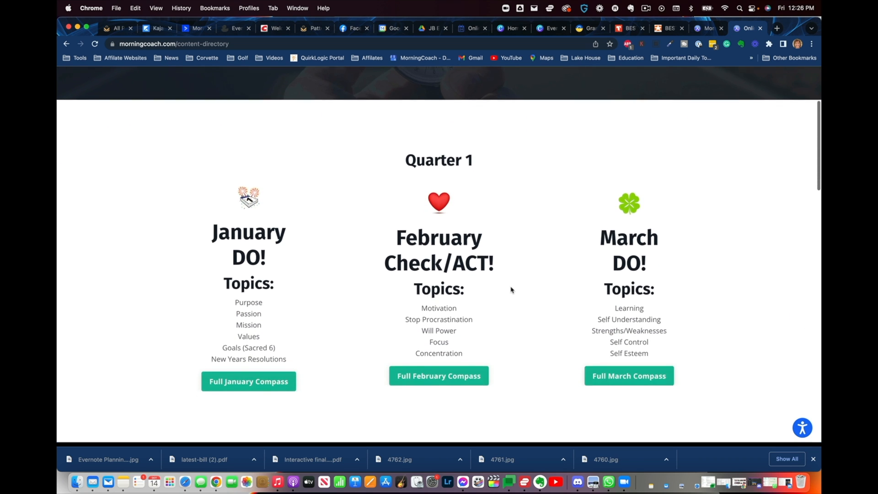
scroll(511, 289, "down", 1)
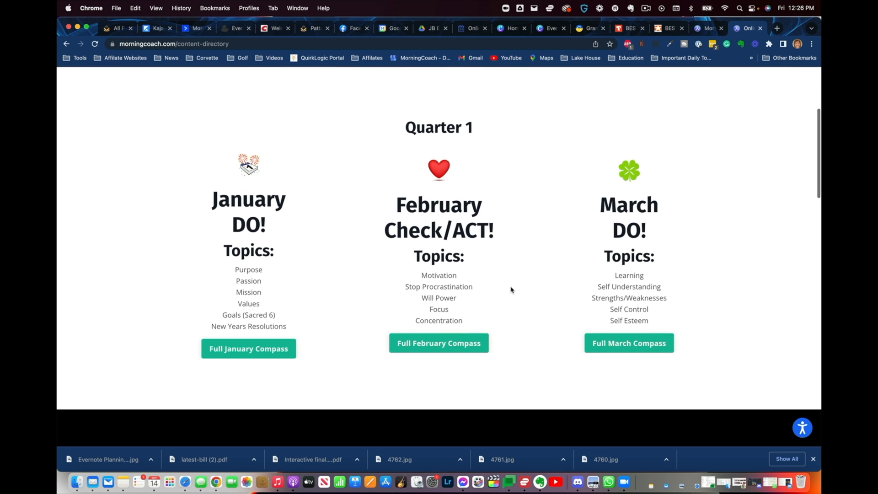
scroll(511, 289, "down", 1)
scroll(511, 289, "down", 2)
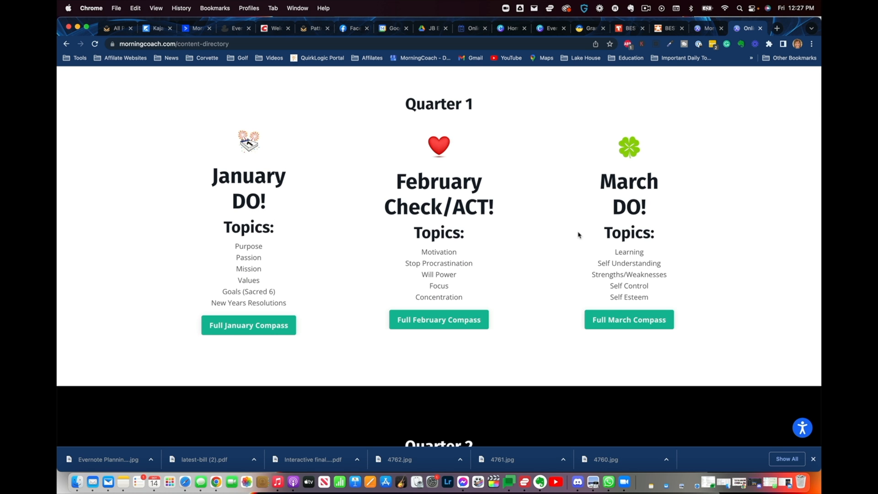
scroll(579, 235, "down", 15)
scroll(578, 235, "down", 6)
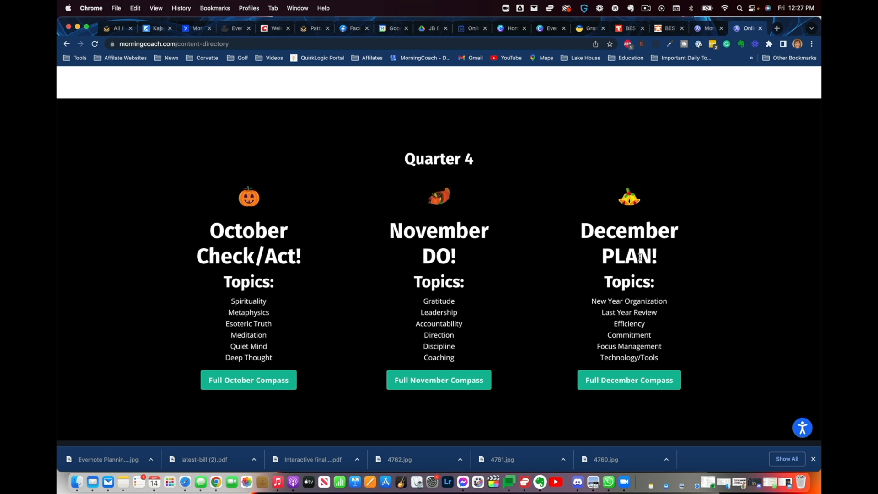
scroll(639, 255, "up", 20)
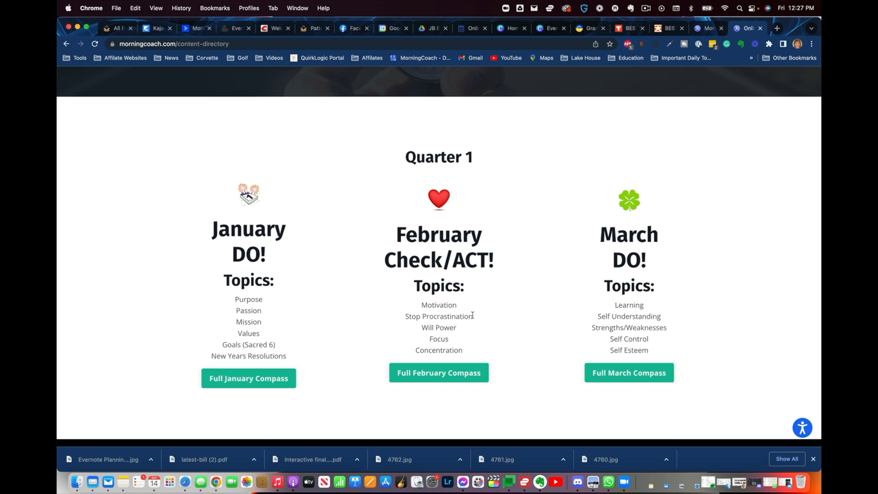
Step: Open the full February Compass, examine its topics, book study, tools and weekly set-up, and return to the main Compass page
left_click(433, 375)
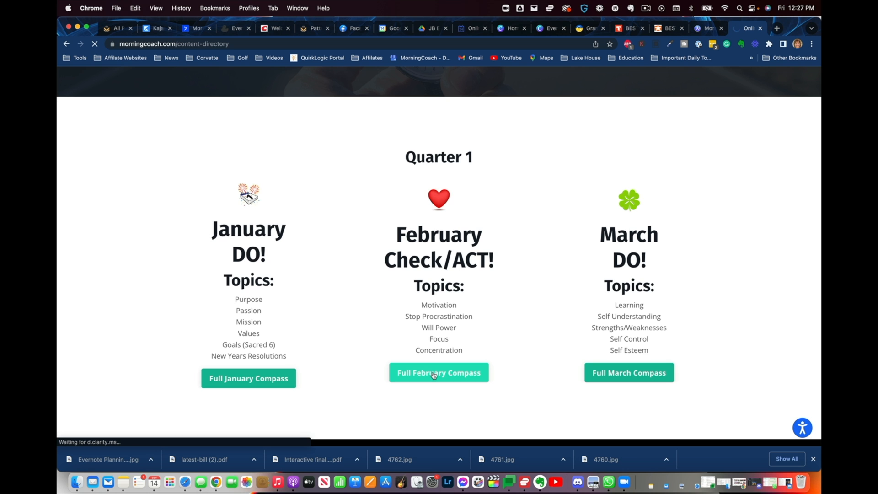
scroll(433, 375, "down", 3)
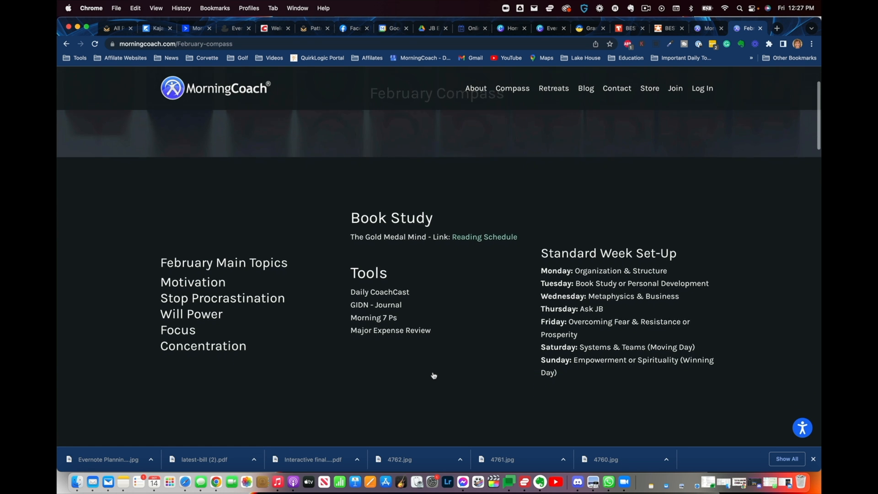
scroll(434, 375, "down", 5)
scroll(433, 373, "up", 1)
scroll(433, 373, "up", 10)
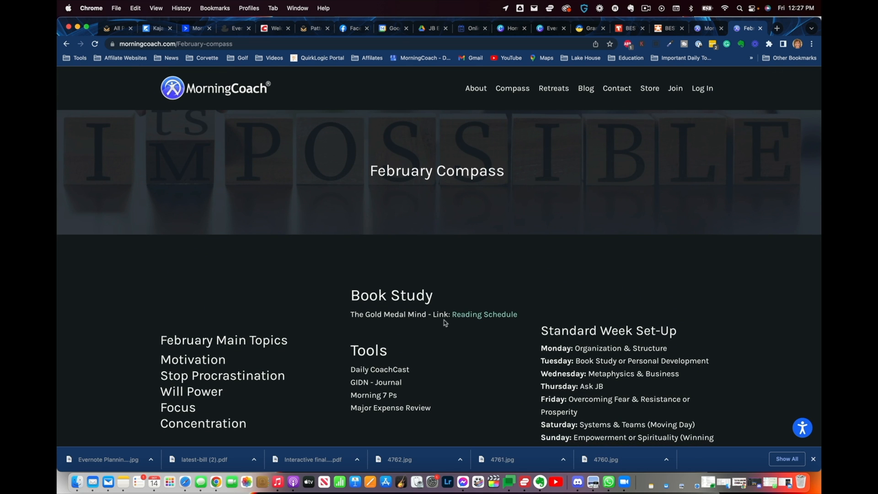
left_click(507, 92)
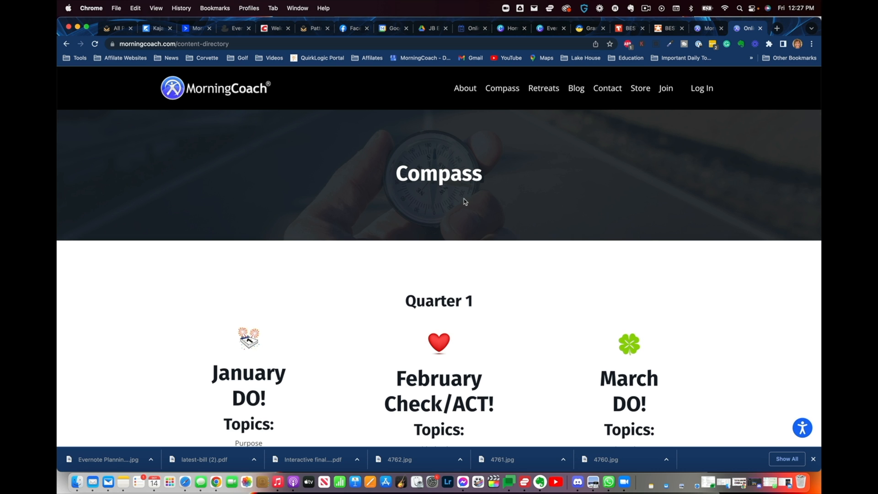
Step: Switch to Evernote, open the SYSTEM NEEDS note and change the system name in its opening question to "Get It Done NOW!™"
key("ctrl+Left")
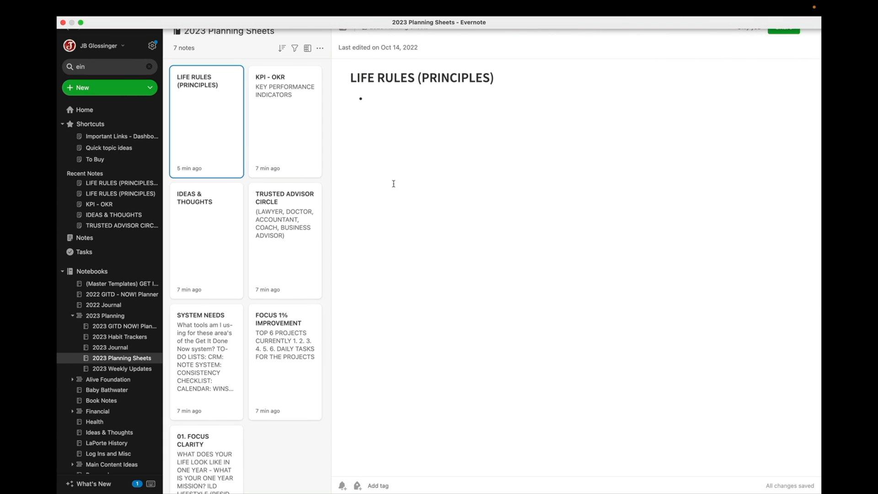
left_click(204, 332)
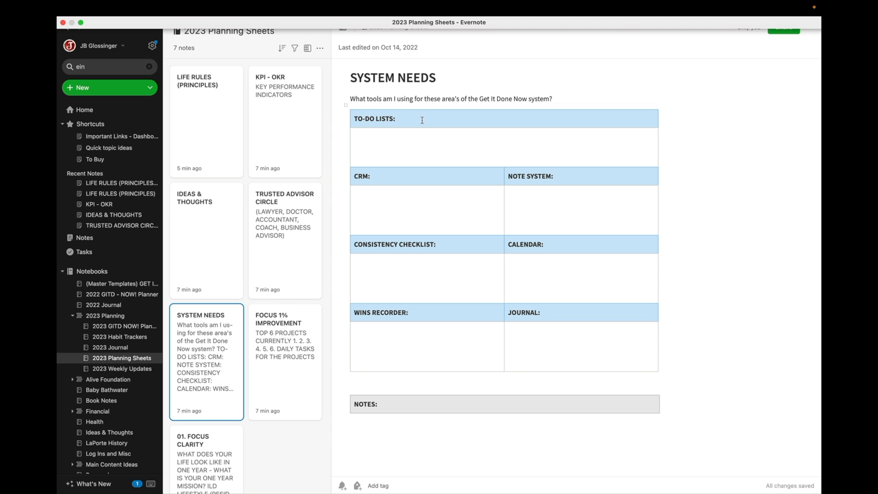
left_click(526, 98)
key("BackSpace")
key("BackSpace")
type("OW!")
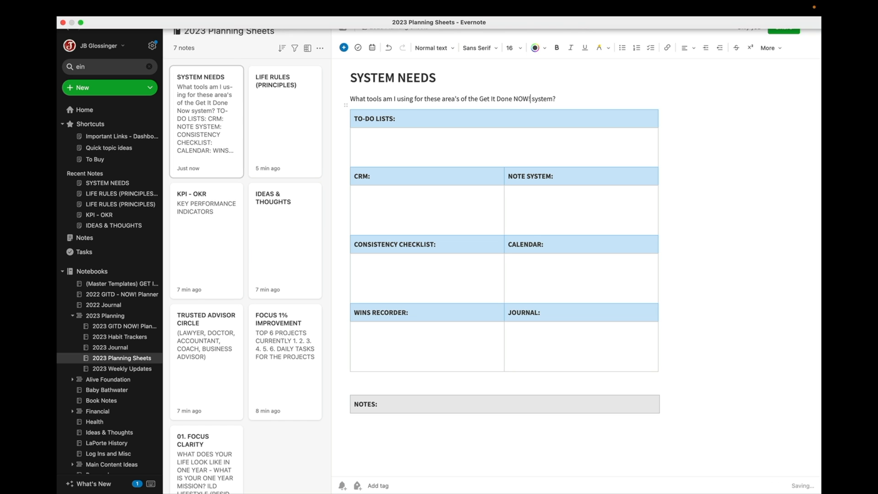
type("™")
Step: Enter GIDN under To-Do Lists and check the daily focus note in the 2023 GITD NOW! Planner notebook before returning to the planning sheets
left_click(425, 149)
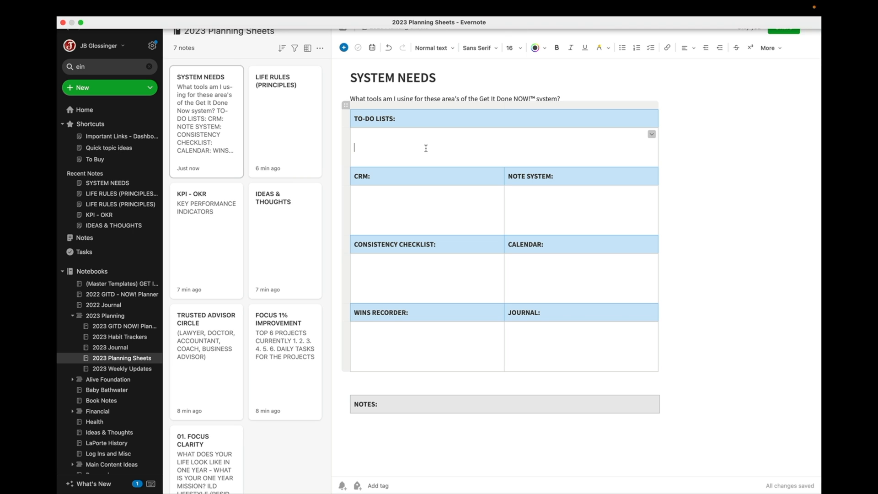
type("GITD")
key("BackSpace")
key("BackSpace")
type("DN")
left_click(131, 328)
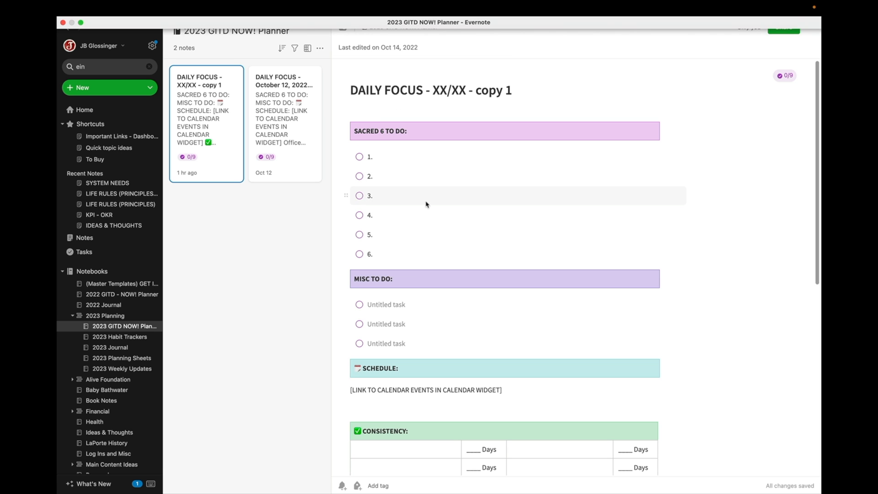
left_click(140, 362)
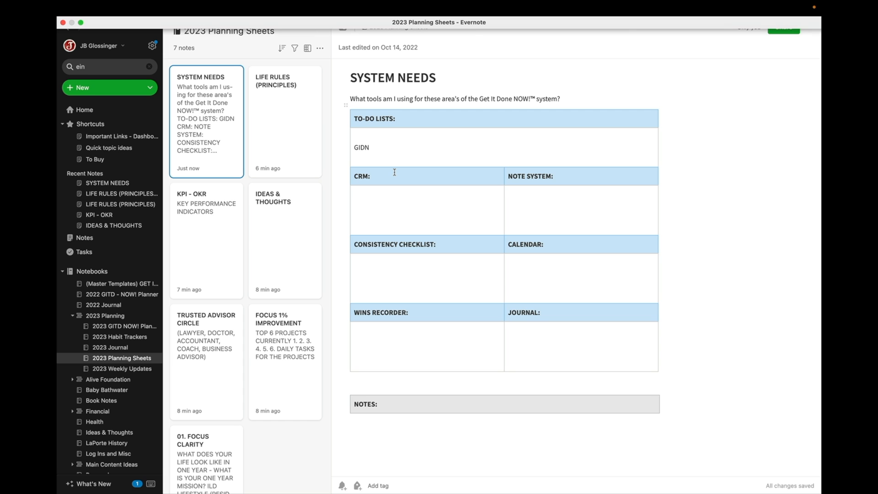
Step: List Apple Phone and Active Campaign on separate lines under CRM, and enter Evernote under Note System
left_click(378, 197)
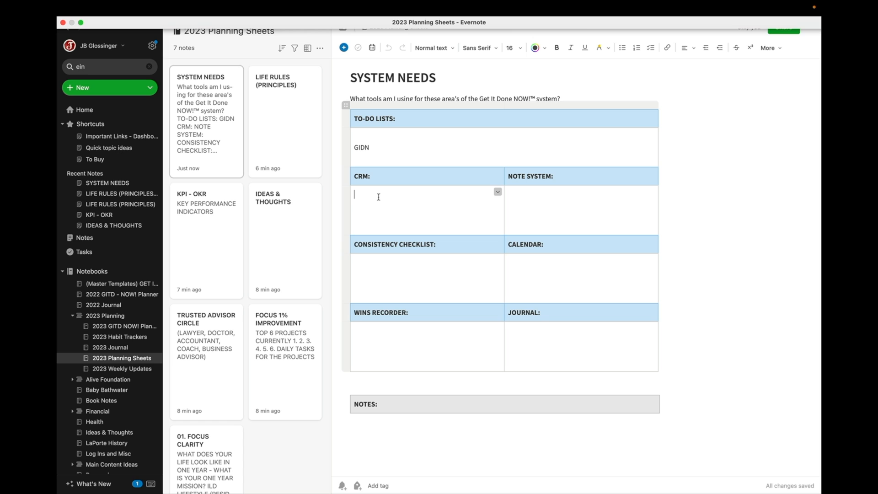
type("Apple Phone")
key("Return")
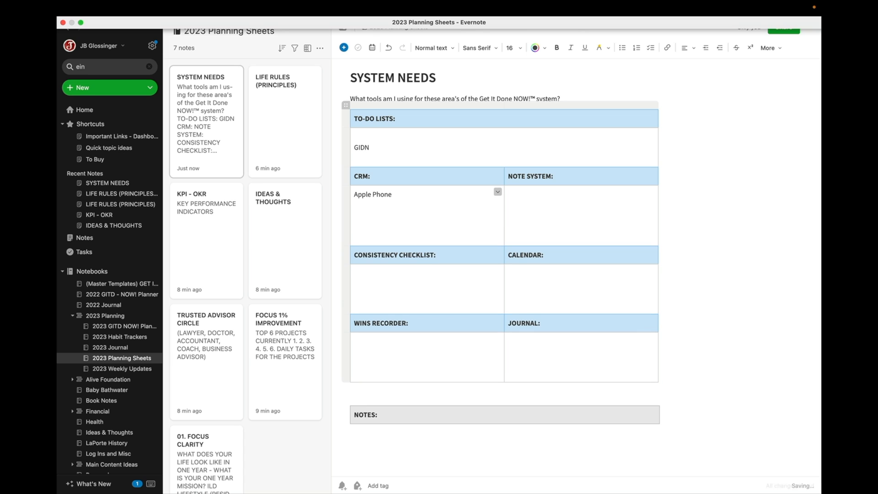
type("Active")
type(" Camp")
type("i")
type("aign")
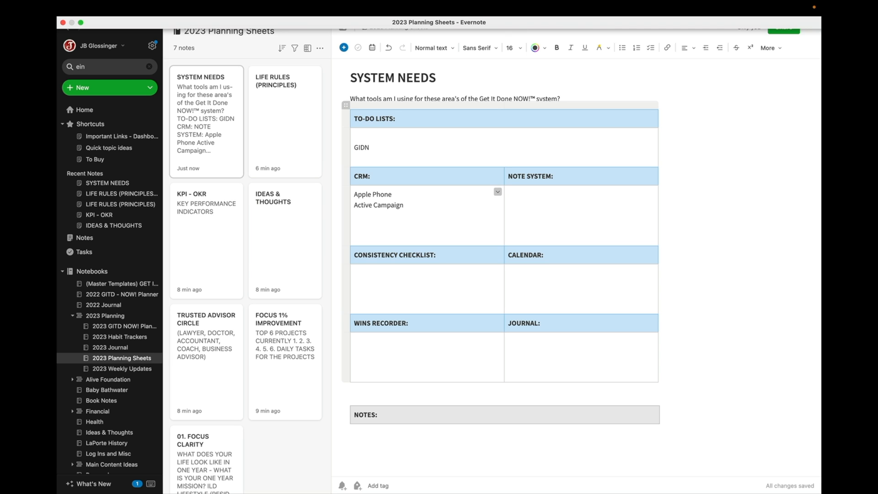
left_click(529, 210)
type("Evernote")
Step: Review the Consistency section of the daily focus note and the monthly tracker in 2023 Habit Trackers, and return to the SYSTEM NEEDS note
left_click(366, 285)
left_click(117, 327)
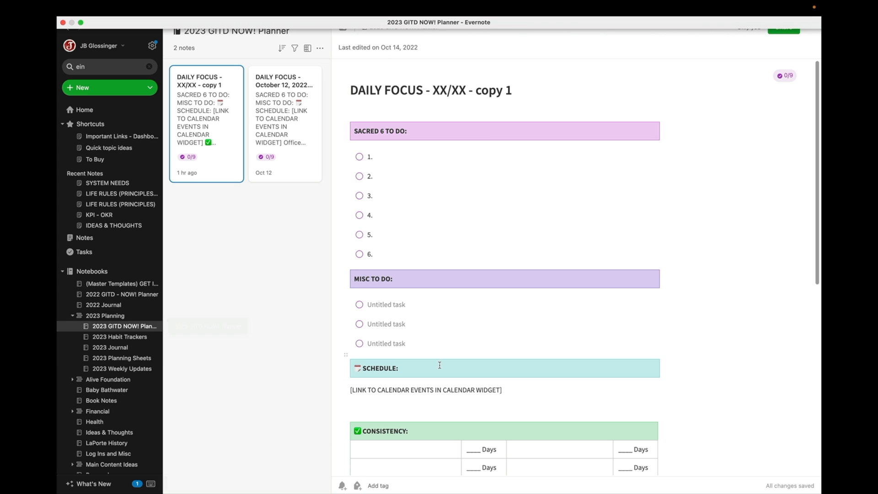
scroll(438, 362, "down", 5)
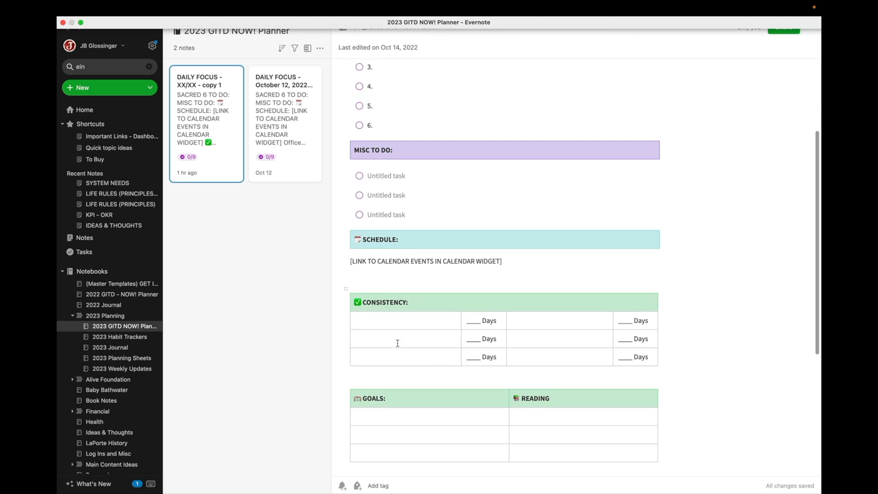
left_click(135, 338)
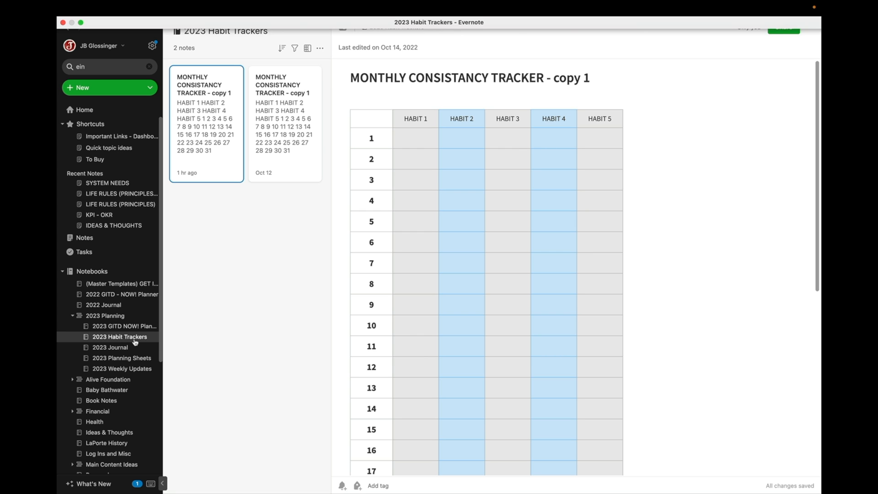
left_click(132, 357)
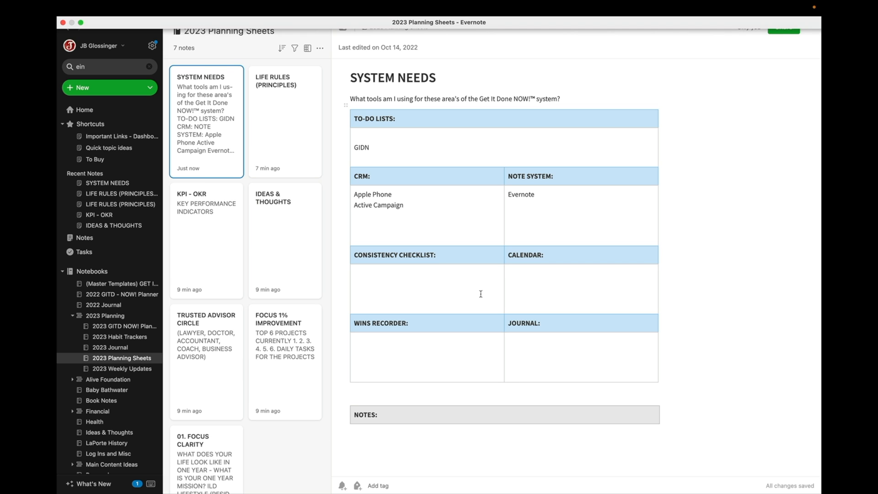
Step: Look at the daily focus note's Schedule section and the calendar event chooser, cancel without inserting an event, and return to 2023 Planning Sheets
left_click(527, 294)
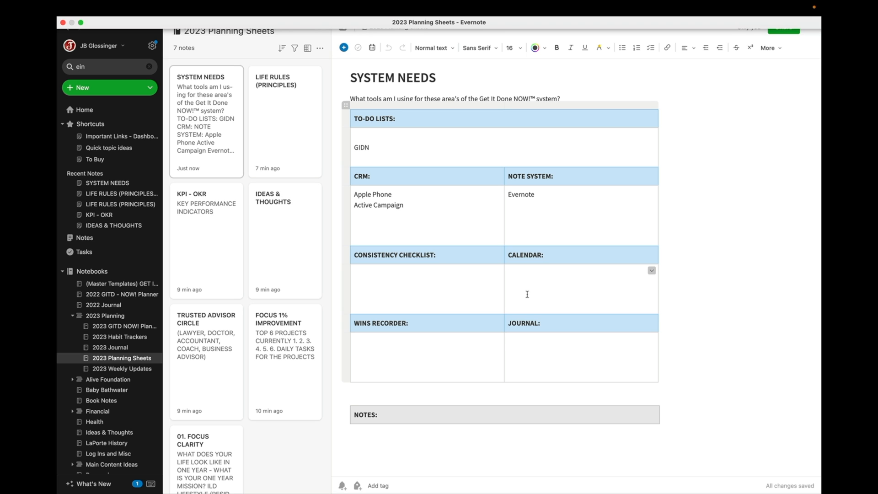
left_click(121, 326)
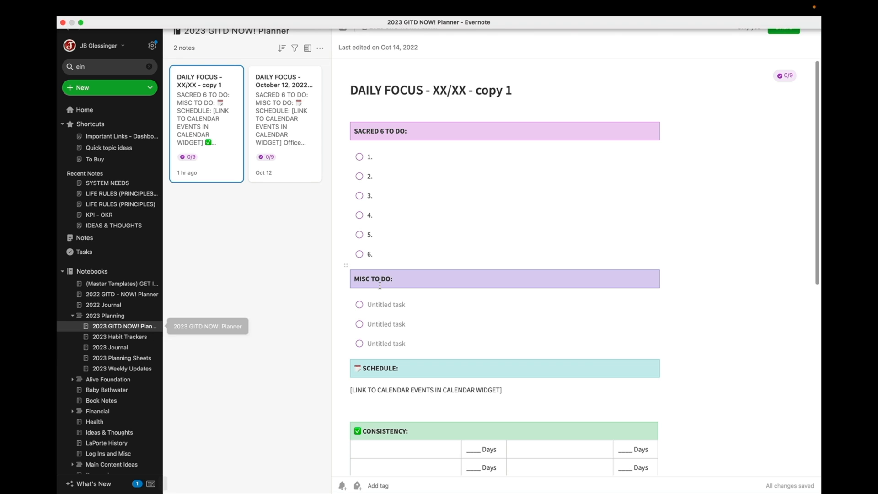
scroll(430, 322, "down", 3)
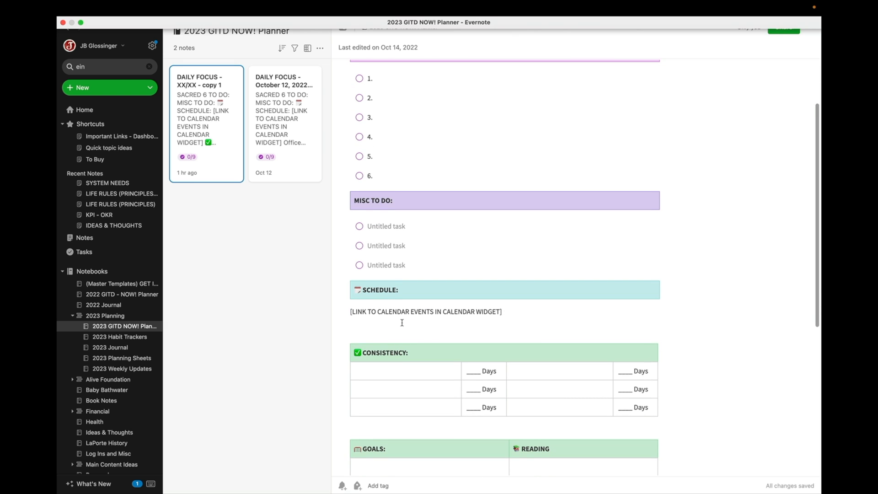
left_click(402, 323)
scroll(440, 268, "up", 1)
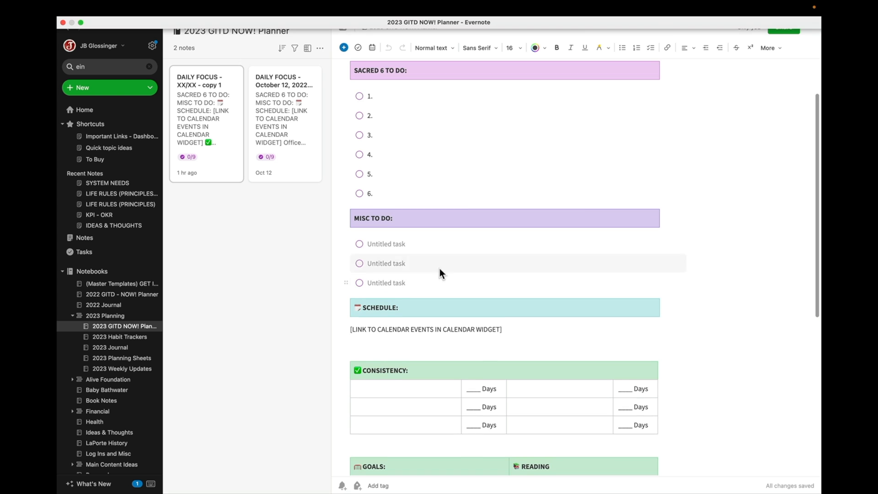
left_click(369, 45)
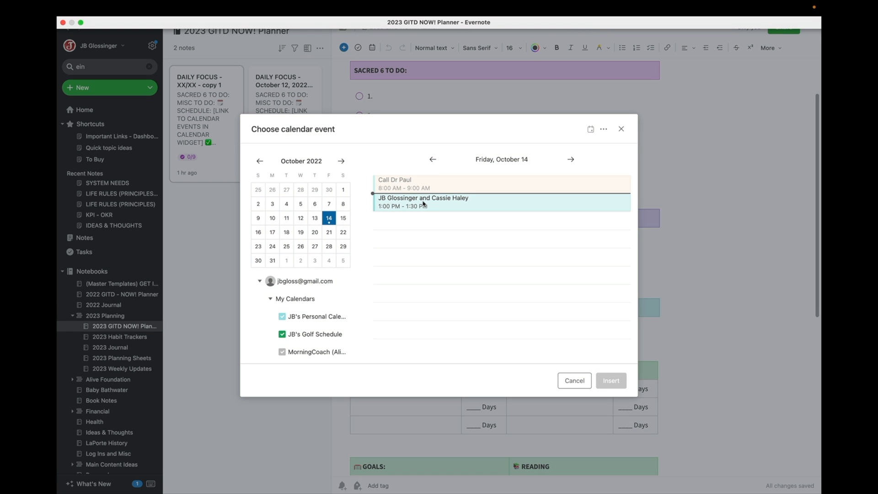
left_click(578, 383)
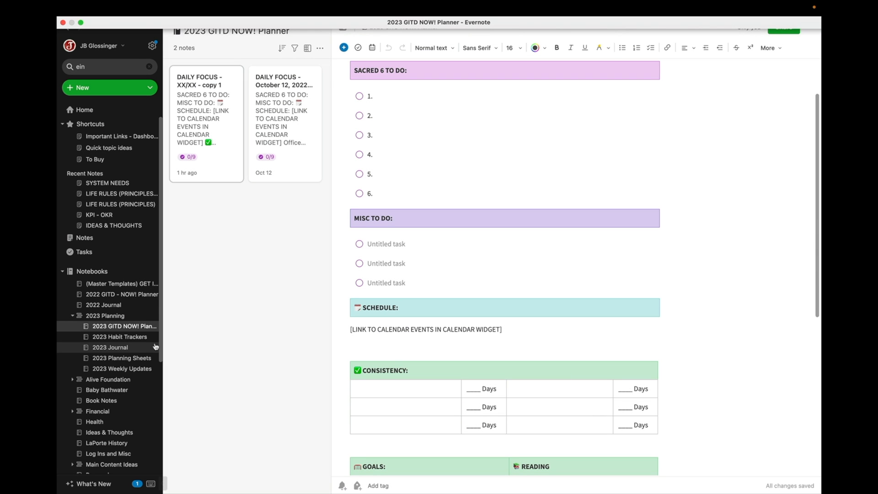
left_click(122, 358)
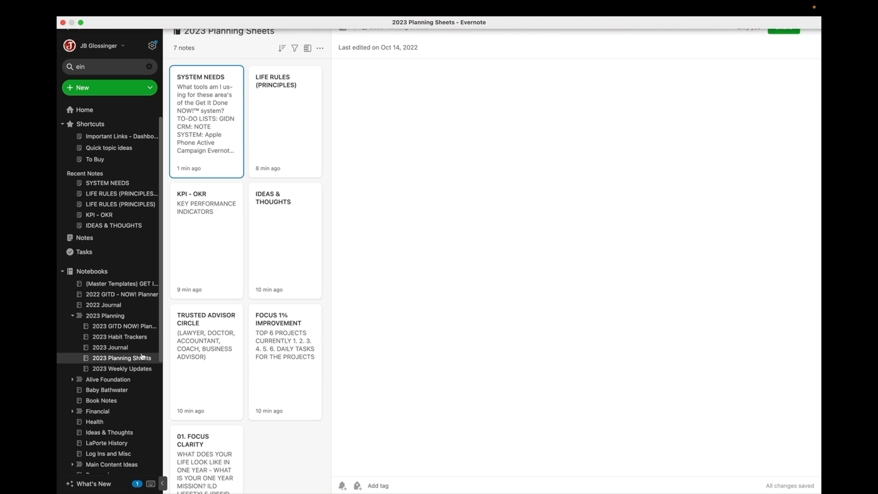
Step: Enter Handwrite under Journal in the SYSTEM NEEDS table
left_click(376, 349)
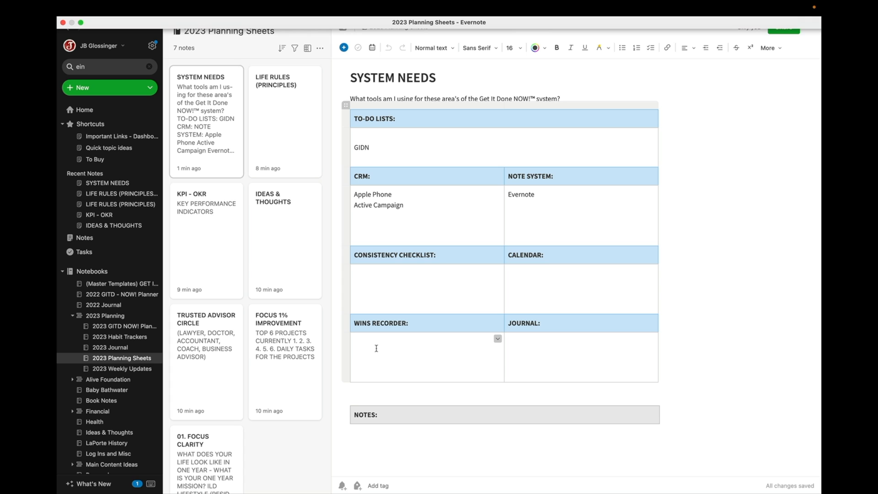
left_click(539, 354)
type("Handwrite")
Step: Open the 01. FOCUS CLARITY note, and switch to Chrome to review the quarterly topics on the Compass page
left_click(219, 460)
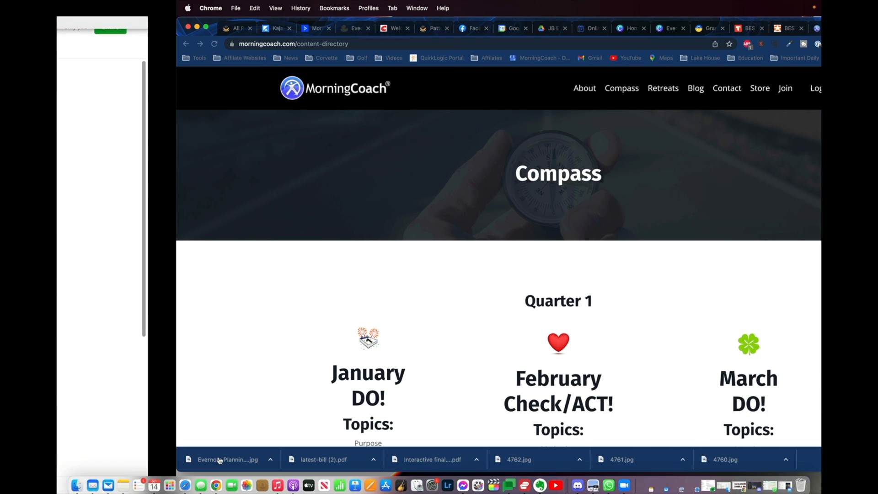
scroll(337, 406, "down", 10)
scroll(337, 406, "down", 15)
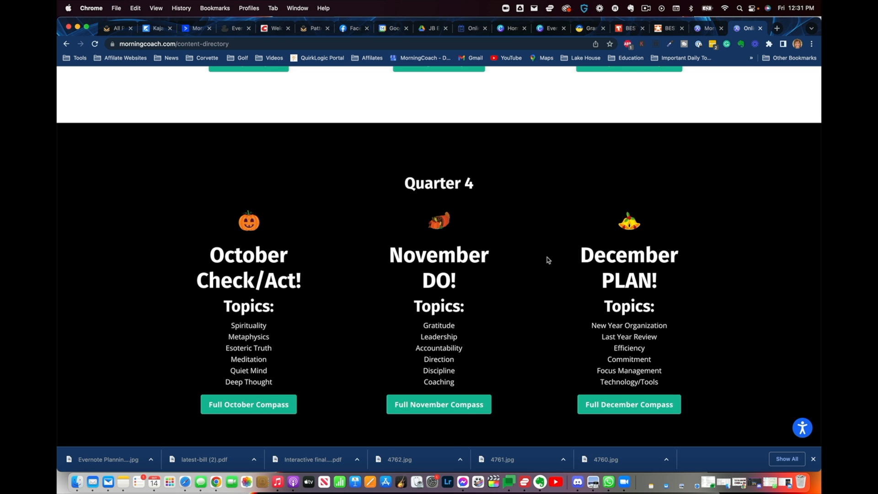
scroll(547, 259, "up", 5)
scroll(503, 207, "up", 10)
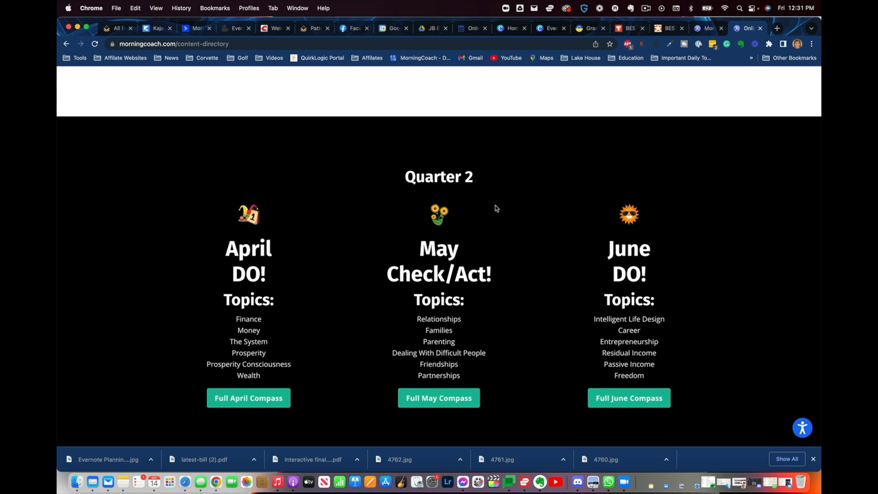
Step: Switch back to Evernote and enter Freedom as the first of the Top 6 Values in the 01. FOCUS CLARITY note
key("ctrl+Left")
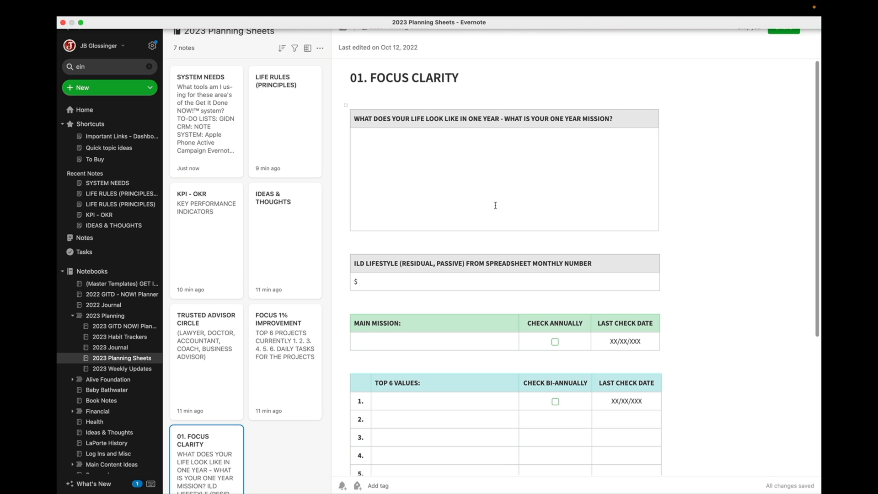
scroll(496, 206, "down", 1)
left_click(422, 259)
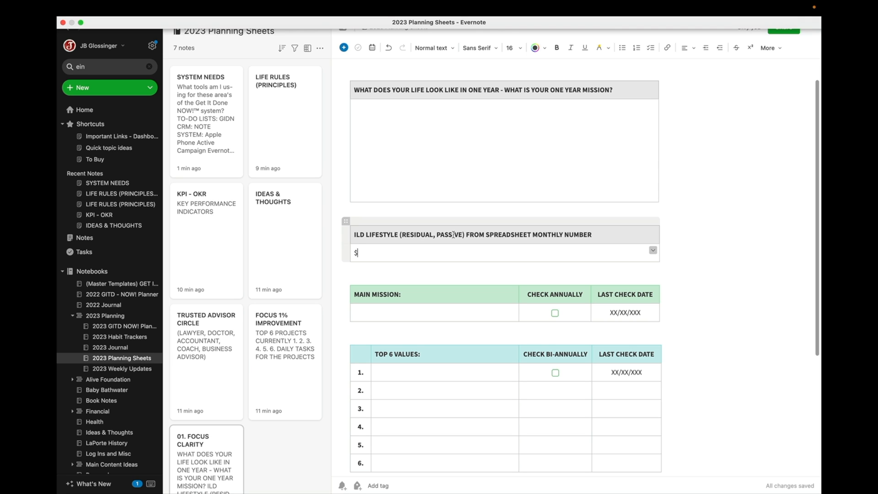
left_click(421, 314)
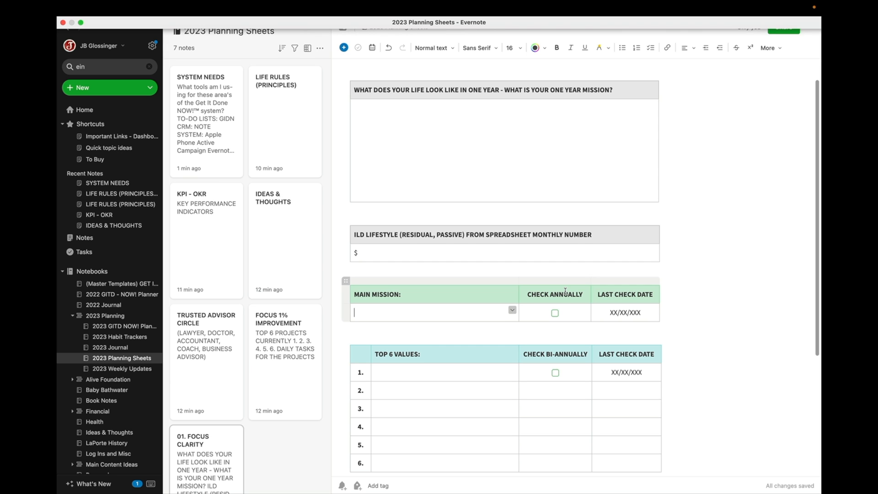
scroll(565, 291, "down", 3)
left_click(429, 281)
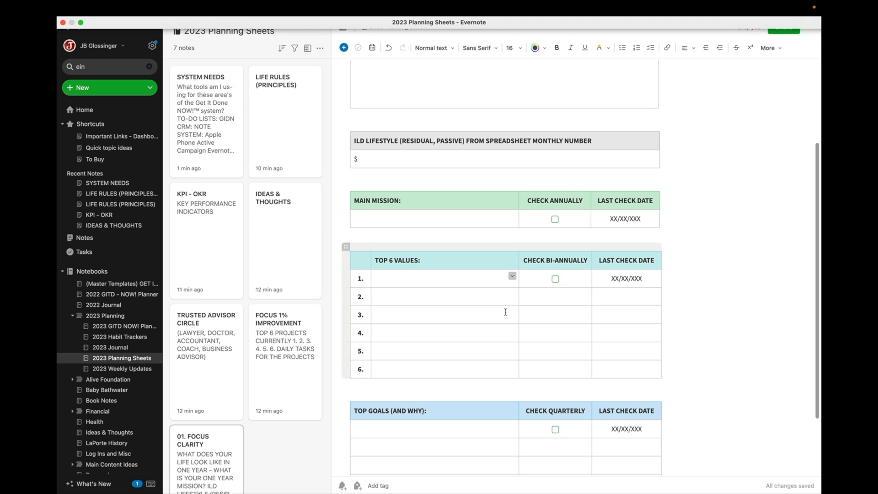
type("Freedom")
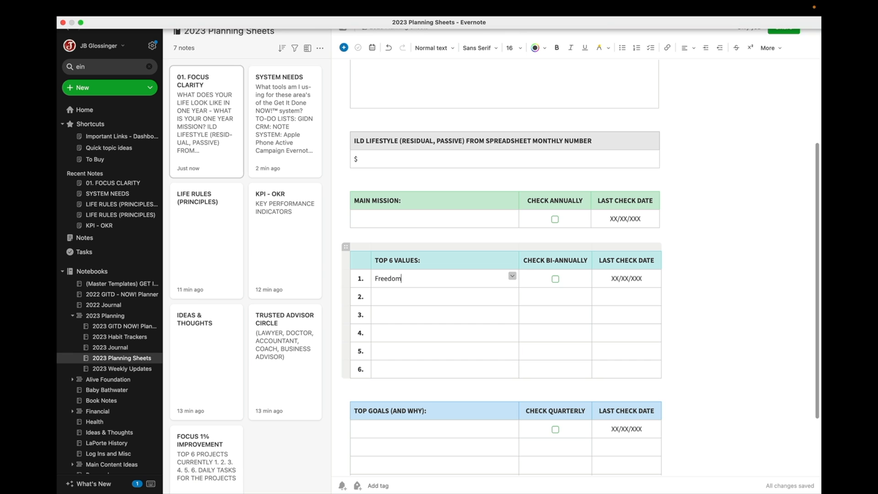
Step: Review the Top Goals (and Why) table and the one-year mission box in the 01. FOCUS CLARITY note
scroll(548, 330, "down", 4)
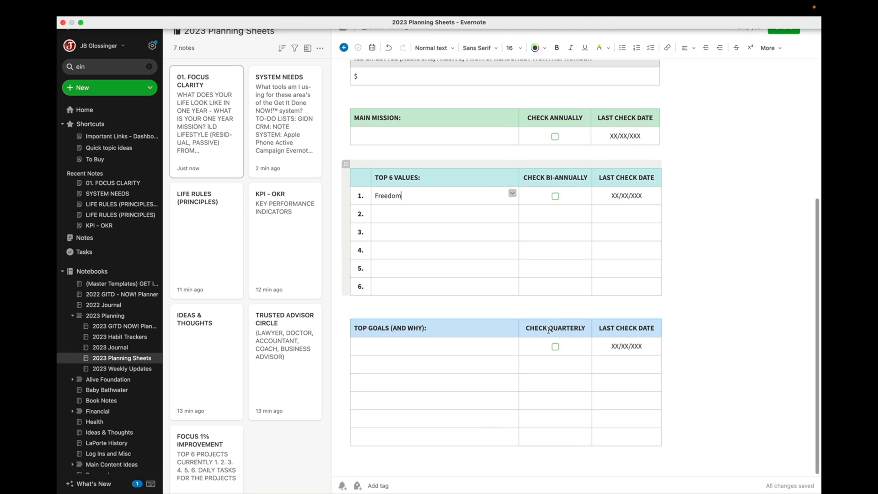
left_click(405, 345)
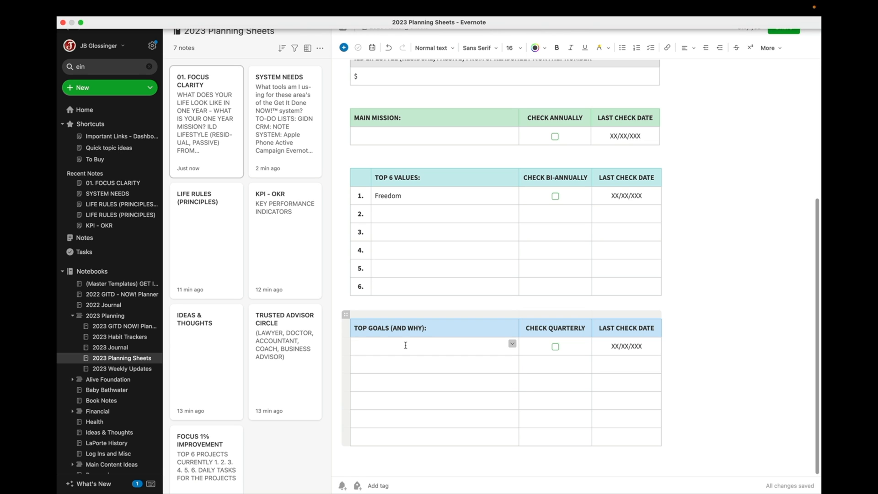
scroll(405, 345, "up", 10)
left_click(415, 175)
scroll(414, 174, "down", 5)
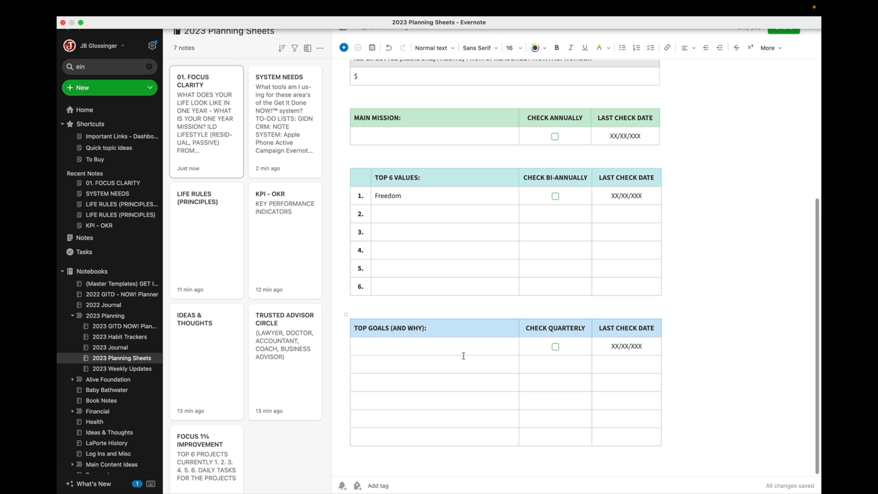
scroll(463, 356, "up", 5)
scroll(441, 149, "down", 5)
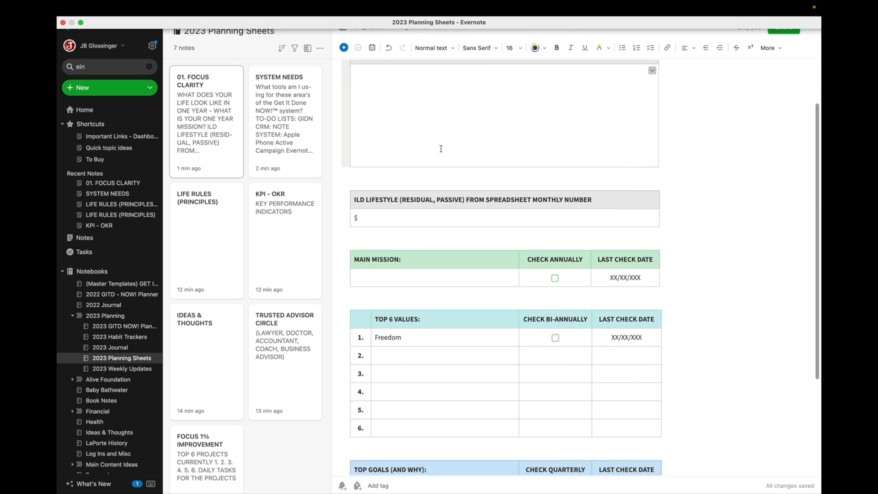
Step: Open the FOCUS 1% IMPROVEMENT note and look at its top 6 projects table and daily tasks checklist
left_click(208, 437)
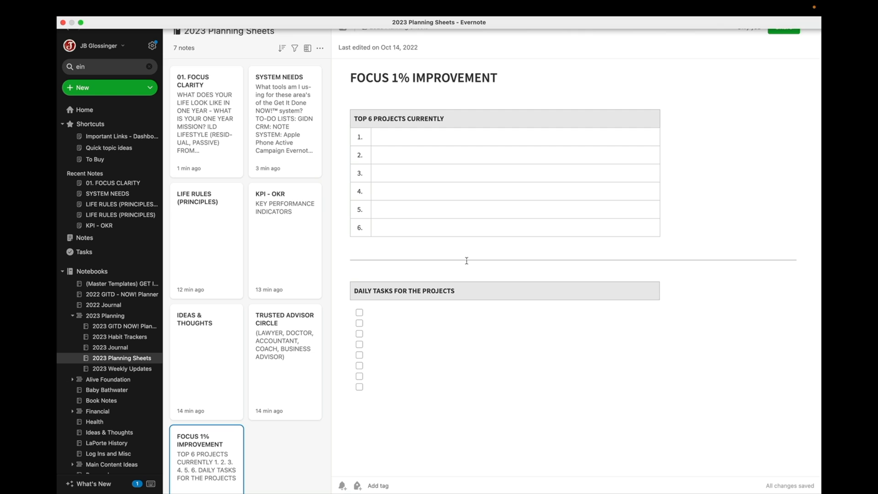
left_click(406, 141)
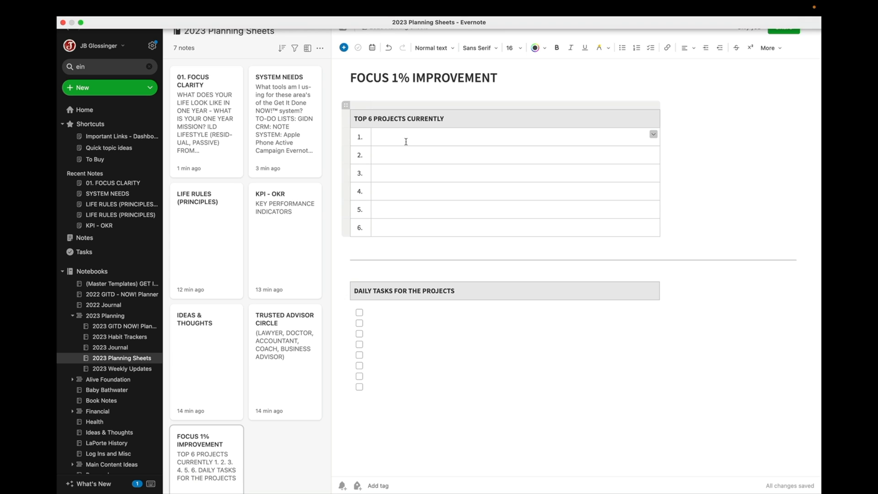
left_click(382, 312)
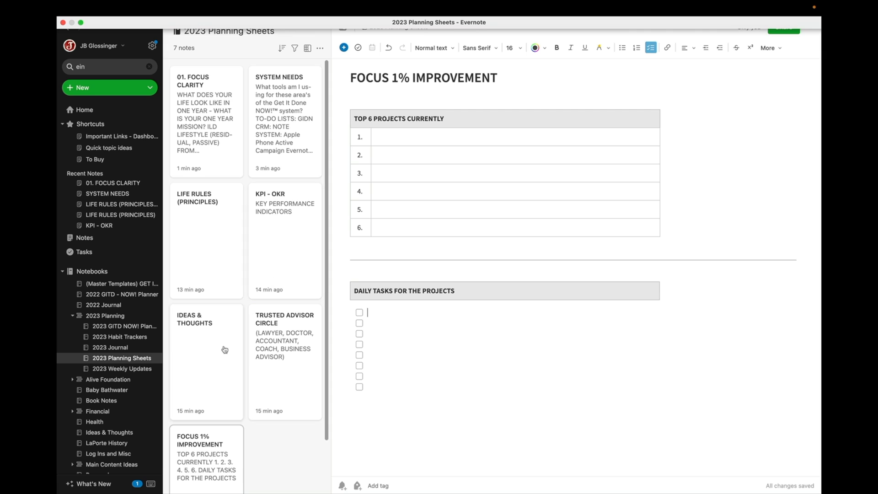
Step: Look through the LIFE RULES (PRINCIPLES), KPI - OKR, IDEAS & THOUGHTS and TRUSTED ADVISOR CIRCLE notes
left_click(223, 258)
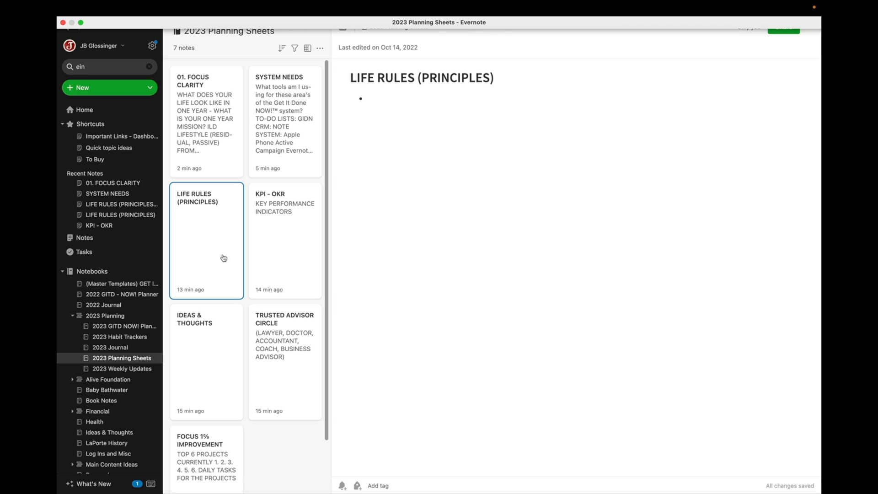
left_click(268, 247)
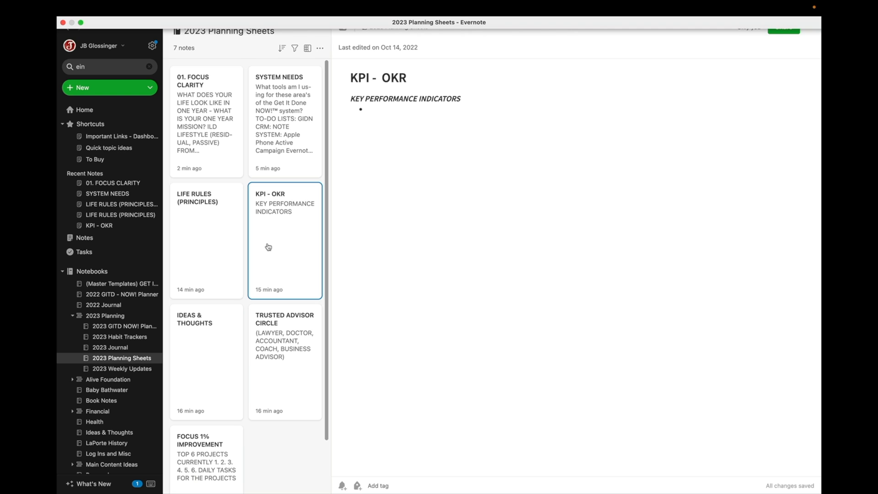
left_click(224, 324)
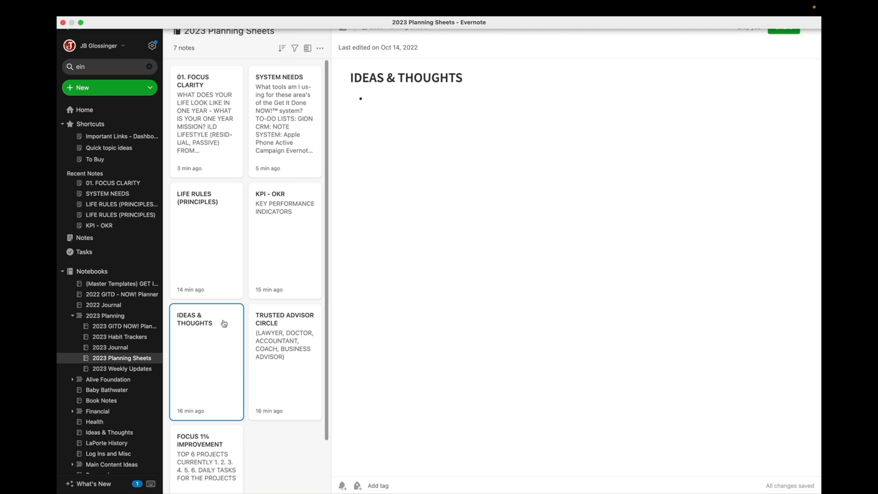
left_click(296, 334)
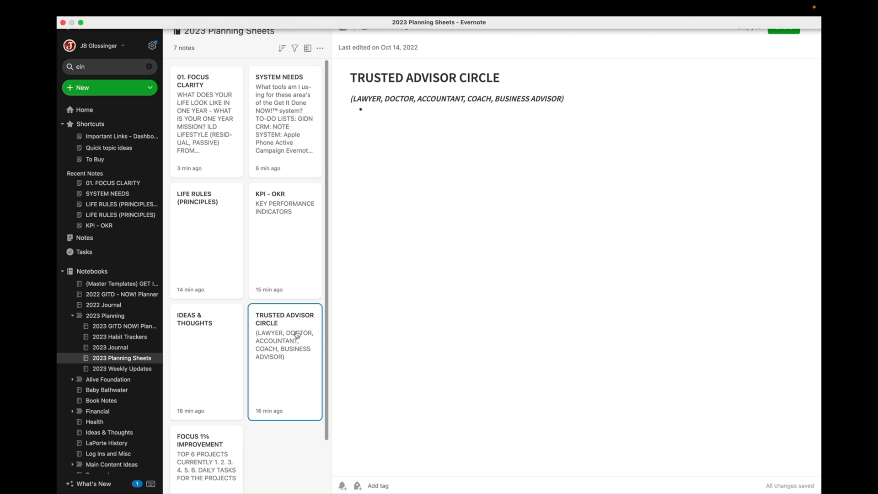
Step: Revisit the mission, values and goals tables in 01. FOCUS CLARITY, and reopen the FOCUS 1% IMPROVEMENT note
left_click(209, 99)
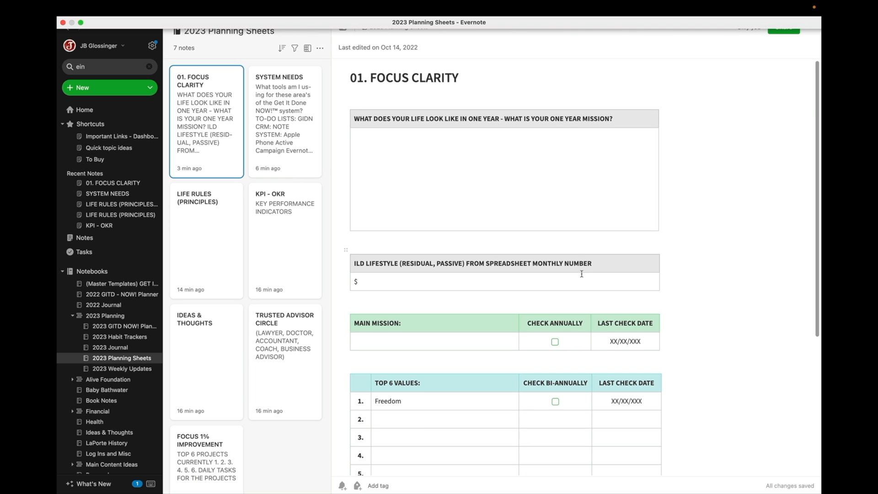
scroll(575, 283, "down", 4)
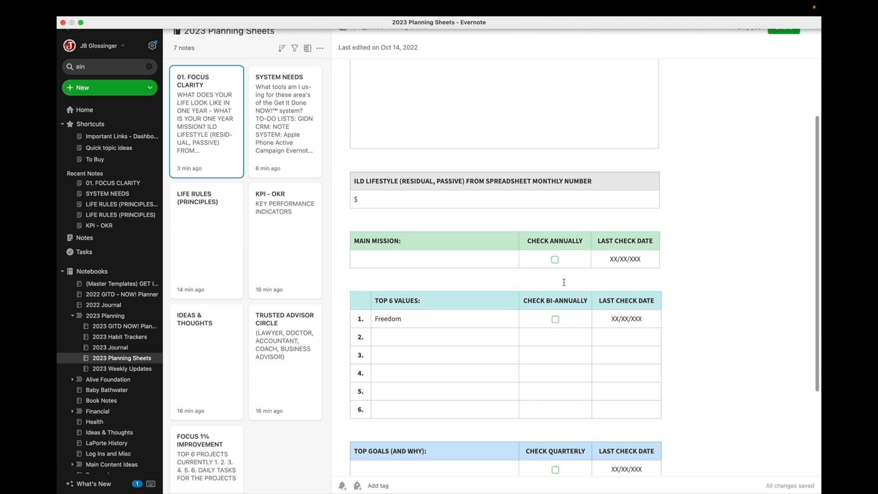
left_click(223, 470)
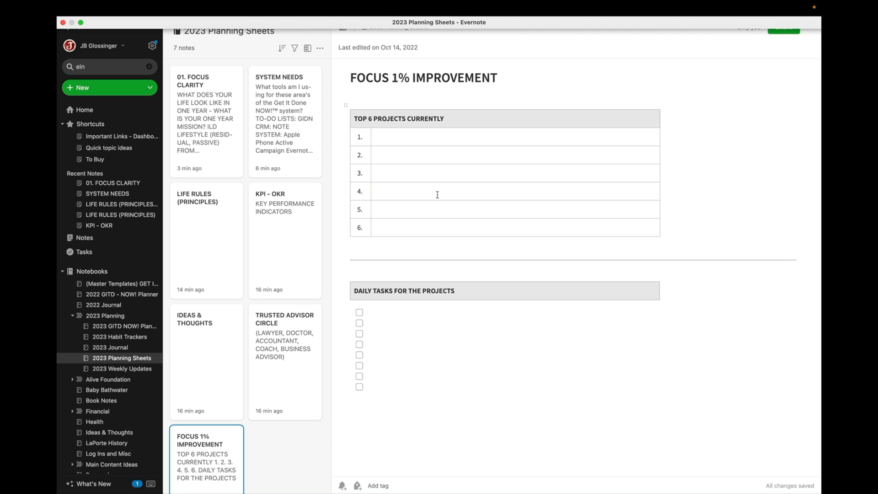